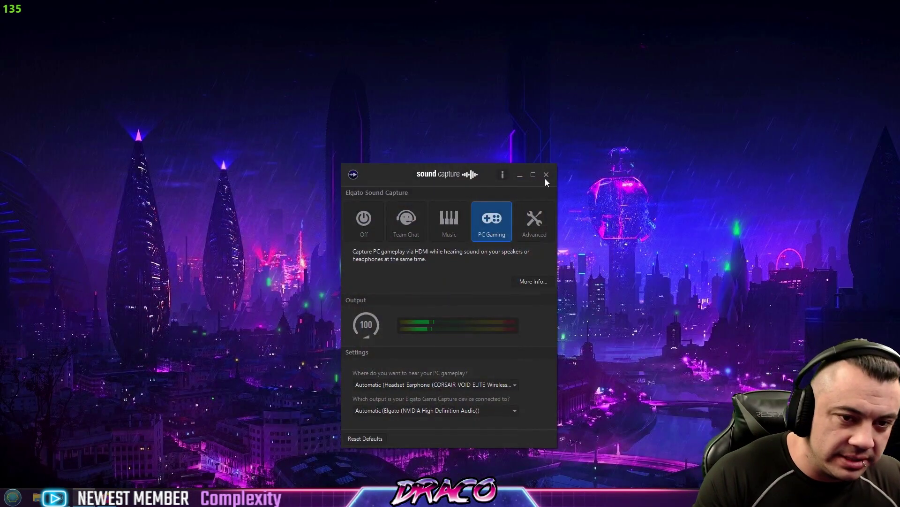
# Step: Check GeForce Experience Drivers and confirm Game Ready driver 528.24 is already the latest
pyautogui.click(546, 175)
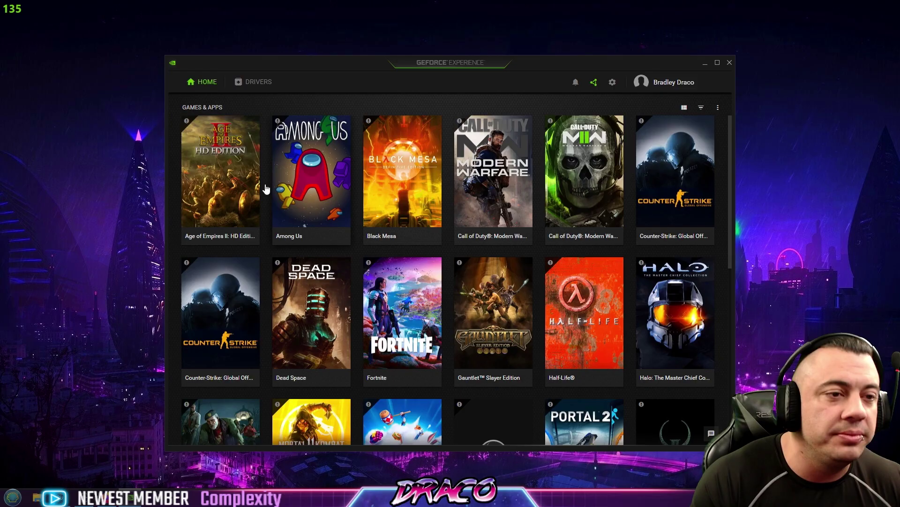
pyautogui.click(255, 82)
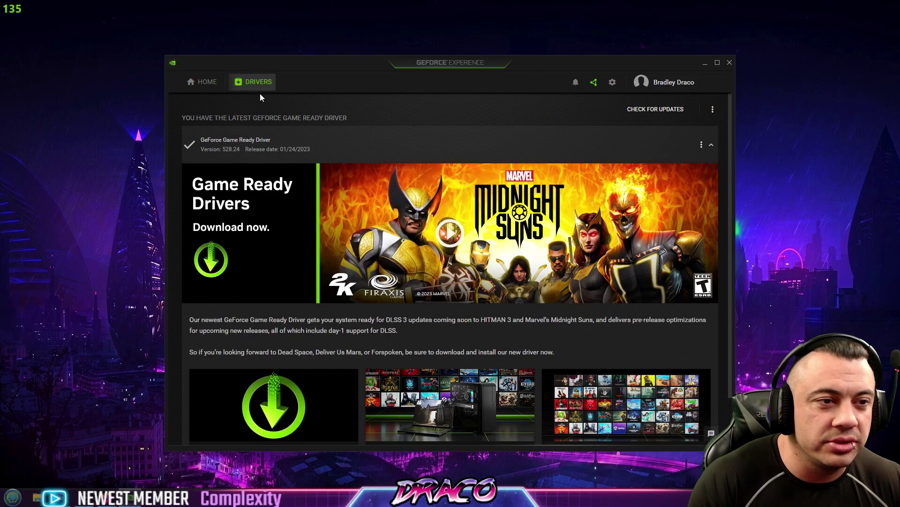
pyautogui.click(639, 107)
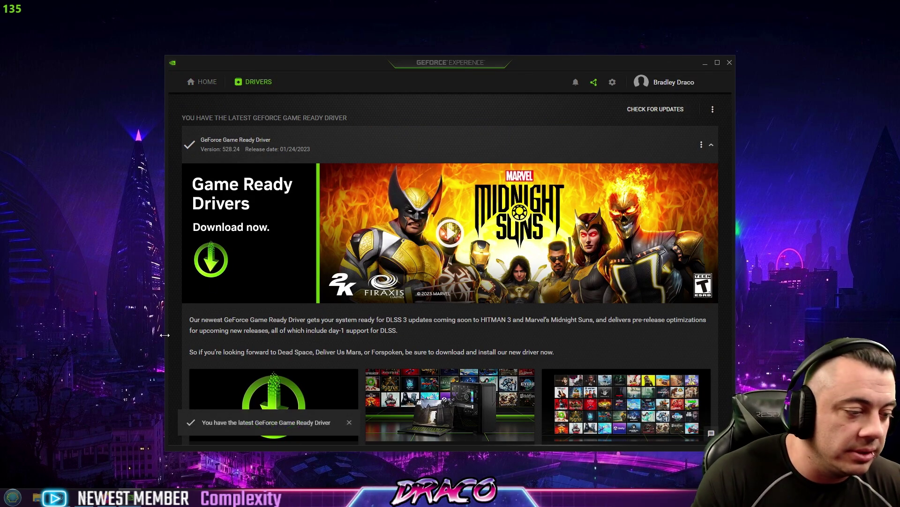
pyautogui.click(13, 496)
pyautogui.click(59, 226)
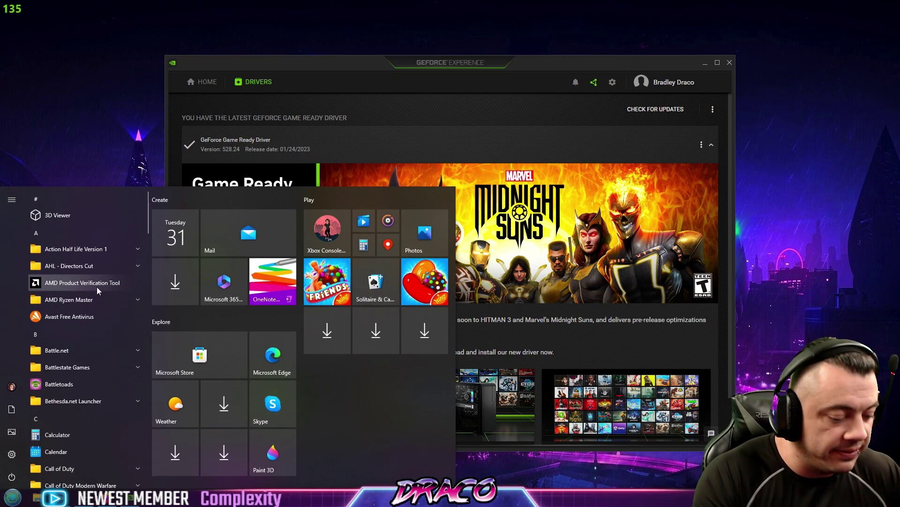
pyautogui.write('update')
pyautogui.click(122, 243)
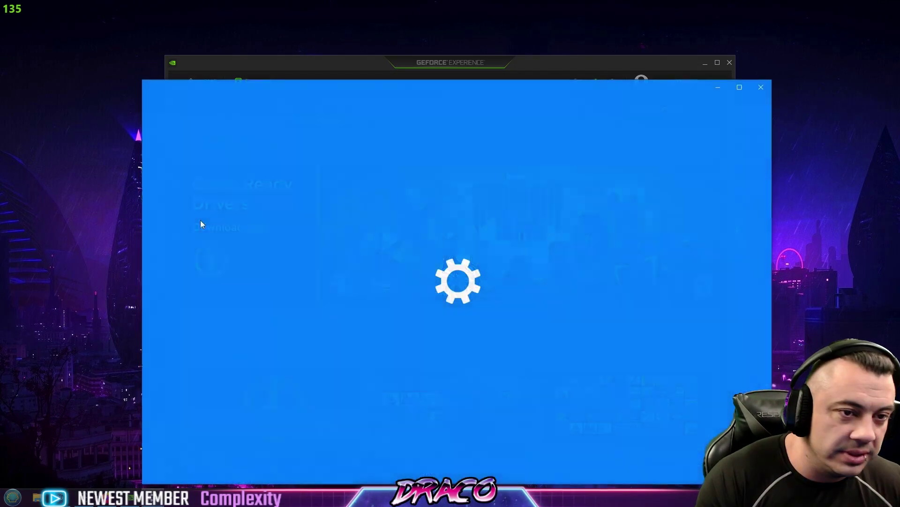
pyautogui.moveTo(472, 89); pyautogui.dragTo(405, 104)
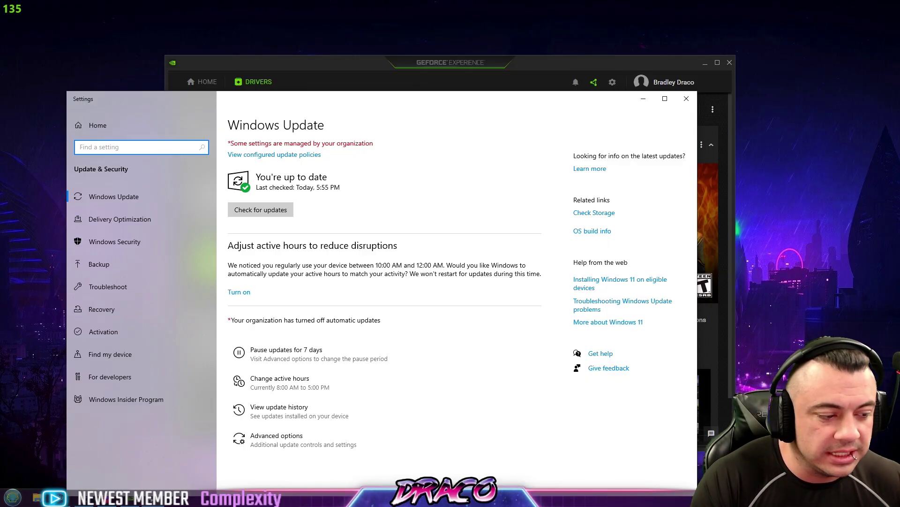
pyautogui.click(12, 497)
pyautogui.rightClick(155, 309)
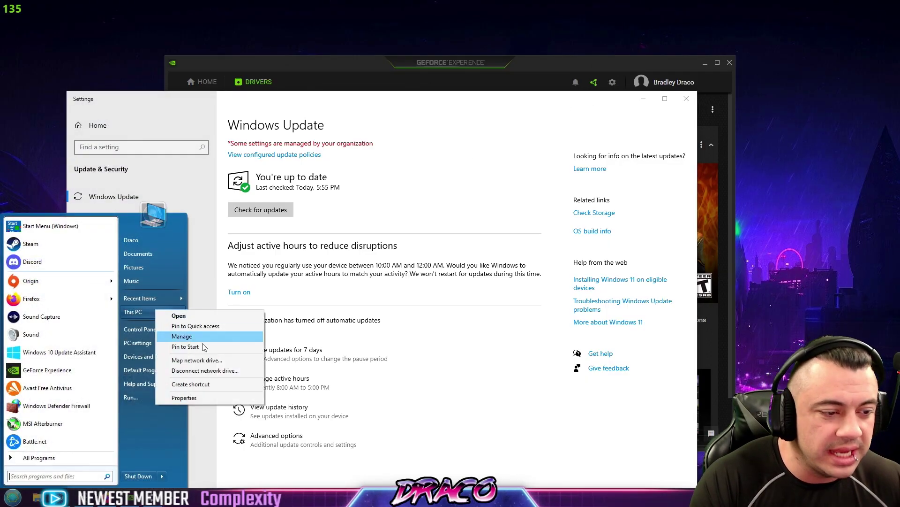
pyautogui.click(210, 398)
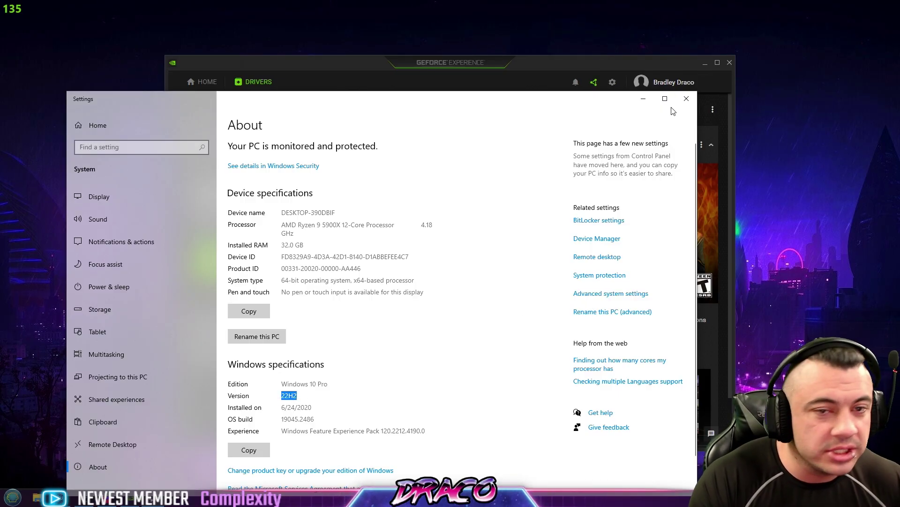
pyautogui.click(687, 99)
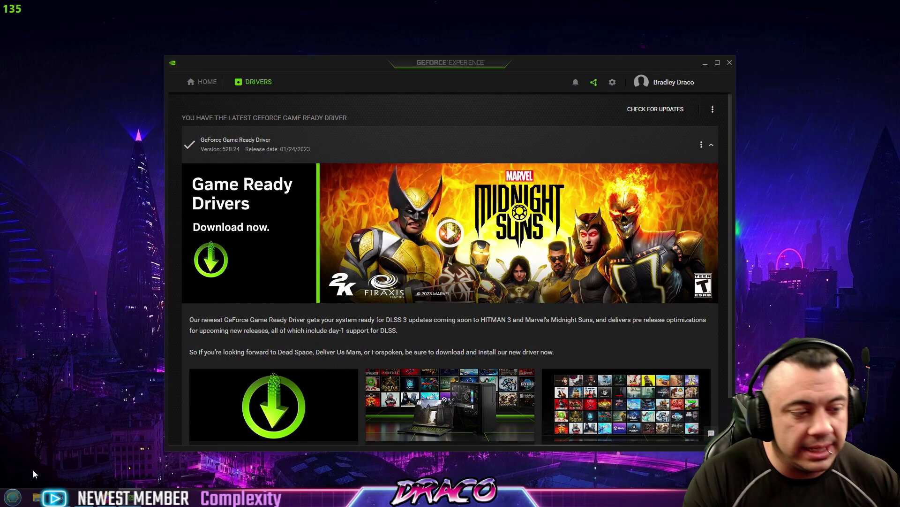
# Step: Search 'turn' to open Windows Features and expand the .NET Framework 3.5 and 4.8 nodes
pyautogui.click(19, 500)
pyautogui.write('turn')
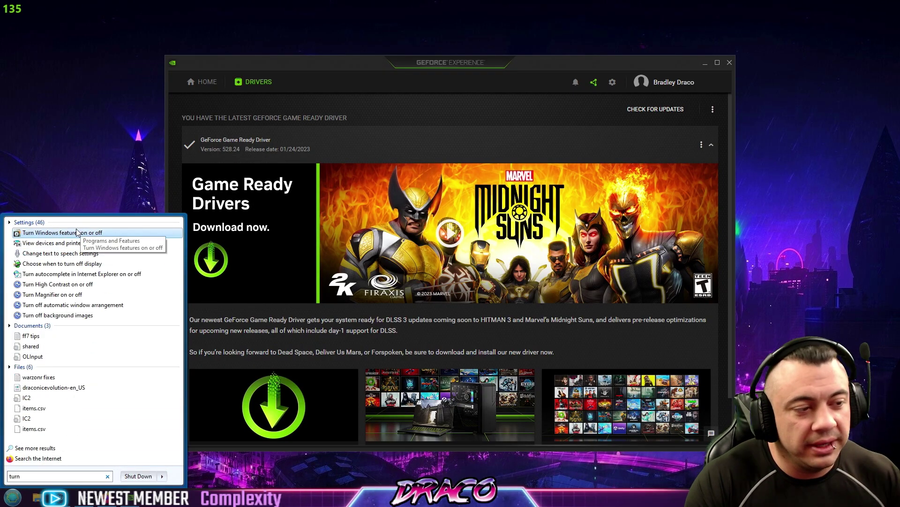
pyautogui.click(86, 233)
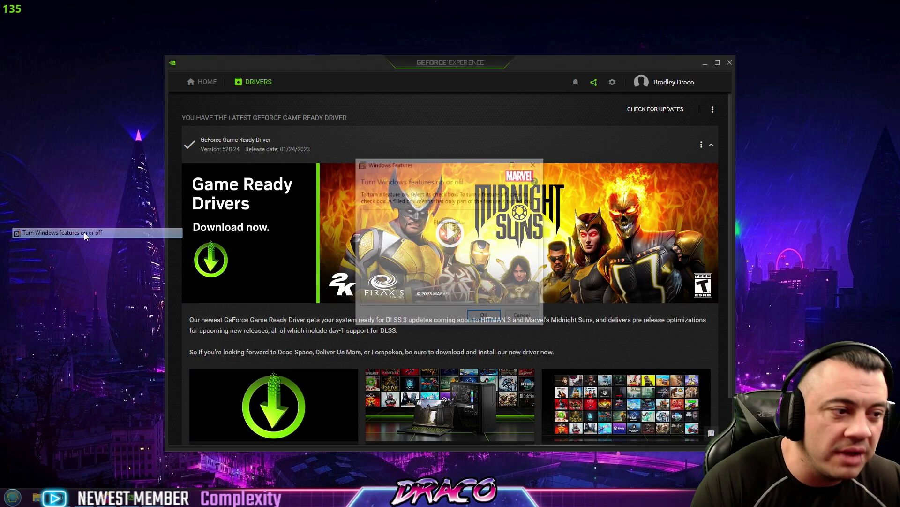
pyautogui.click(363, 221)
pyautogui.click(364, 212)
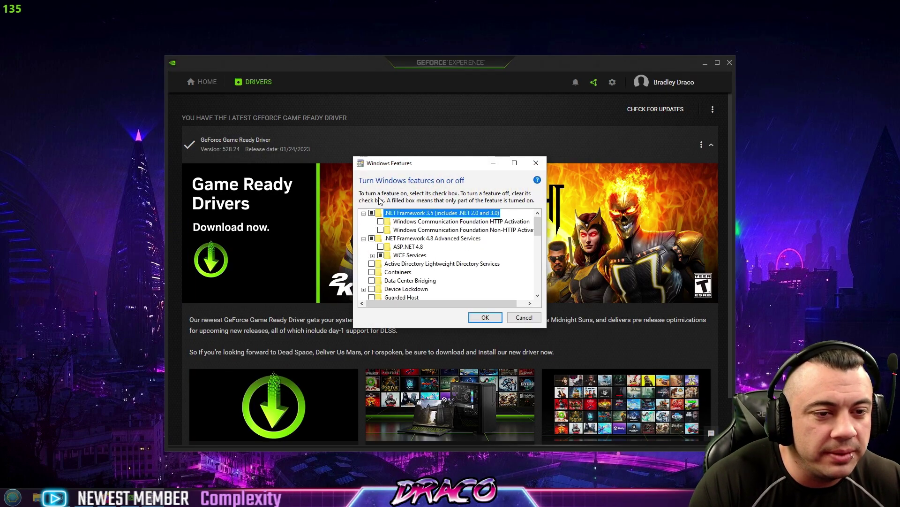
# Step: Close Windows Features without changes and close GeForce Experience
pyautogui.moveTo(440, 167); pyautogui.dragTo(314, 143)
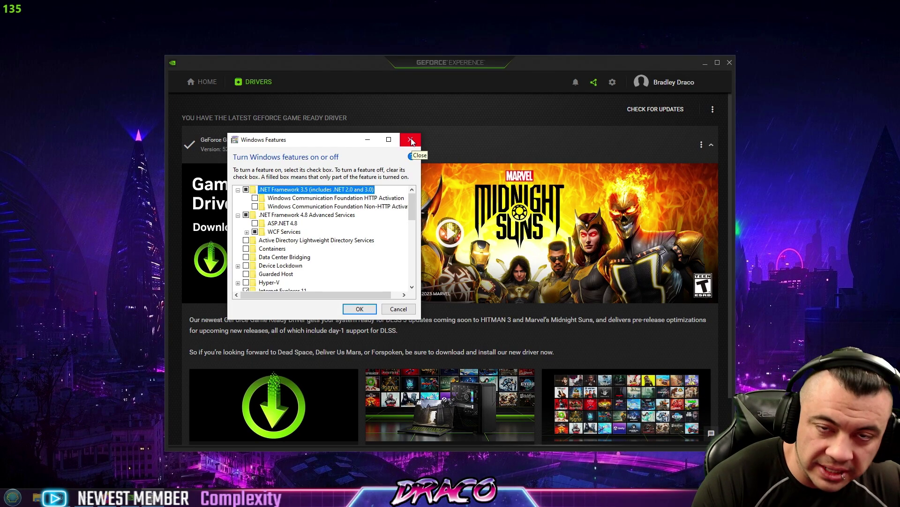
pyautogui.click(411, 141)
pyautogui.click(730, 62)
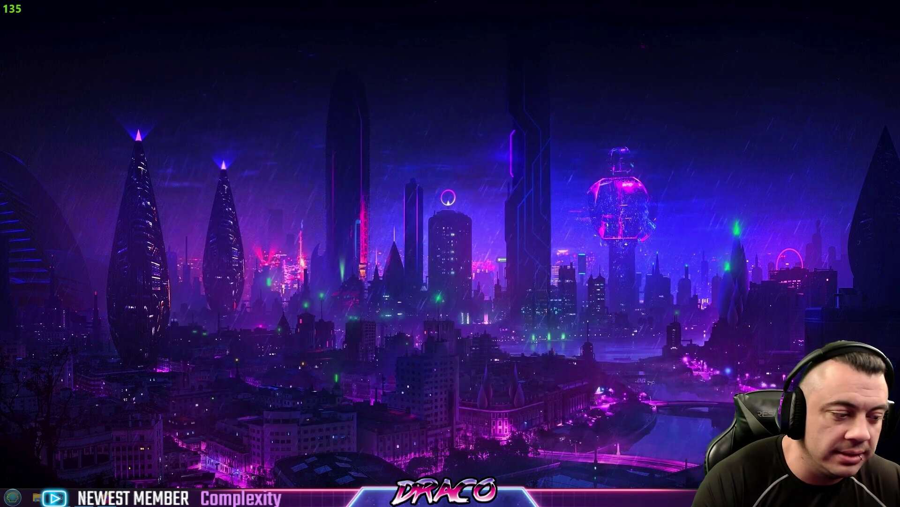
# Step: Browse to C:\Program Files (x86)\Origin Games\Dead Space (2023) in File Explorer
pyautogui.click(12, 496)
pyautogui.click(168, 318)
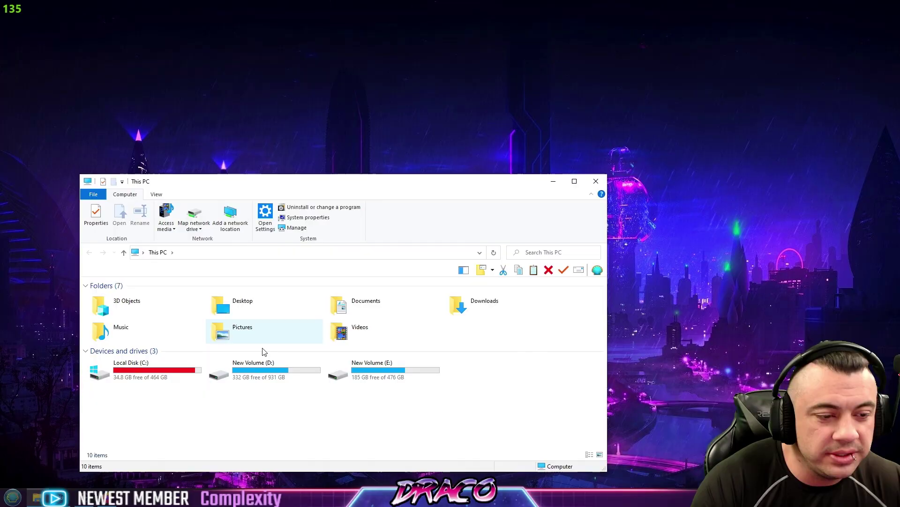
pyautogui.doubleClick(177, 378)
pyautogui.scroll(-4, 203, 352)
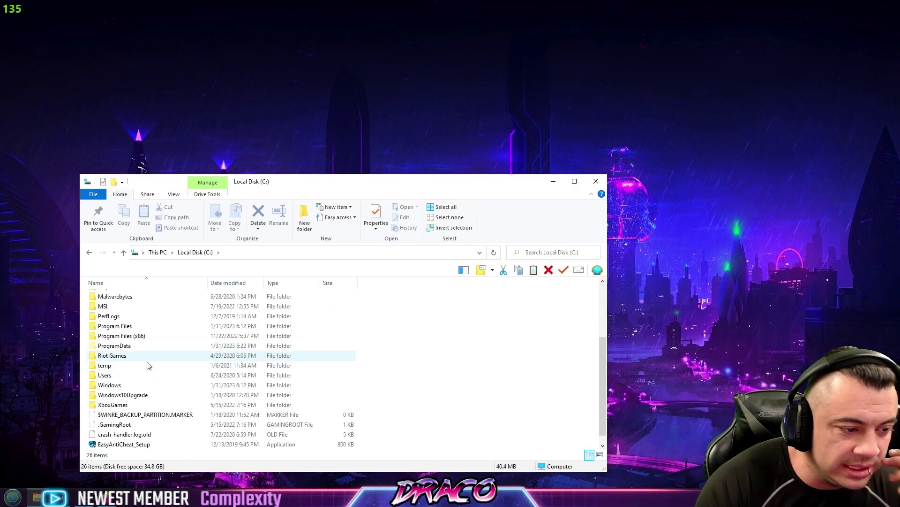
pyautogui.doubleClick(133, 329)
pyautogui.scroll(-10, 133, 366)
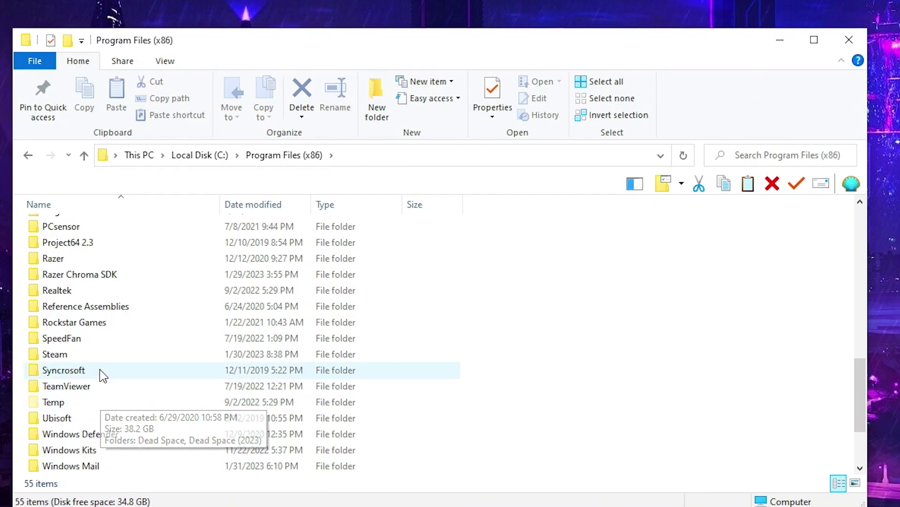
pyautogui.scroll(3, 101, 345)
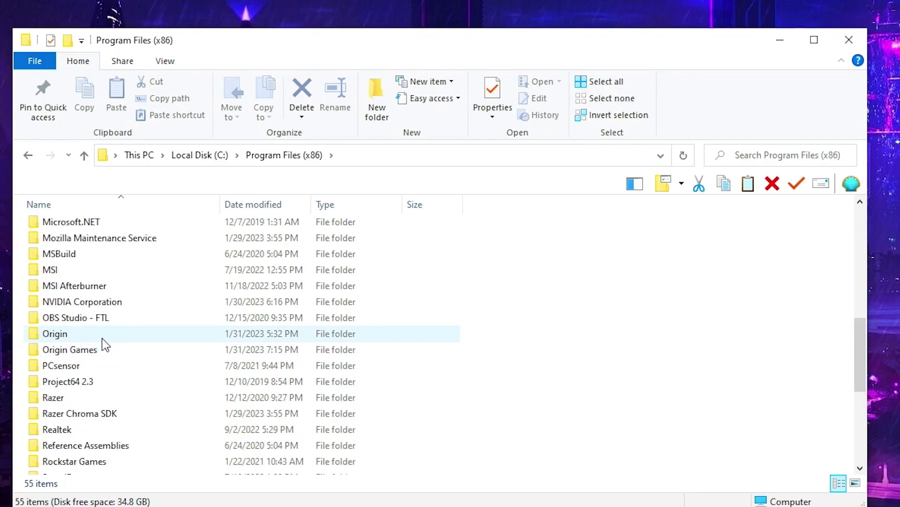
pyautogui.doubleClick(94, 353)
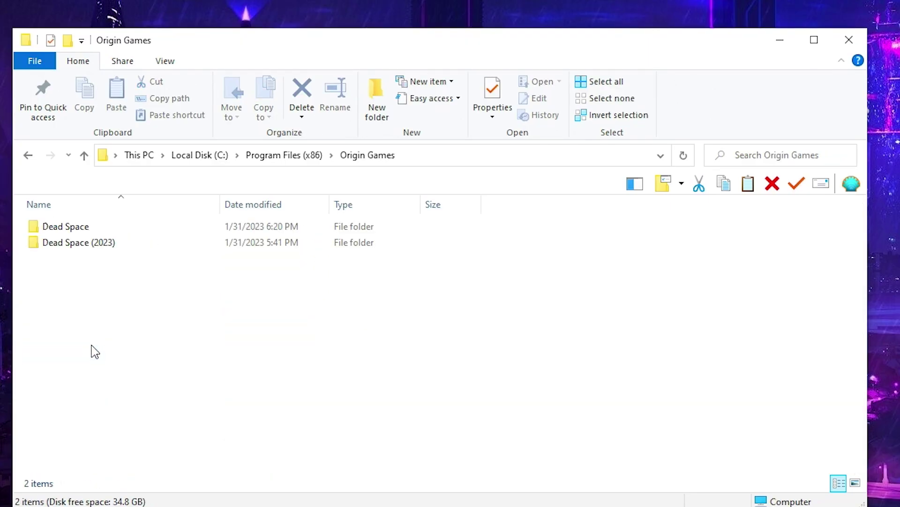
pyautogui.doubleClick(100, 248)
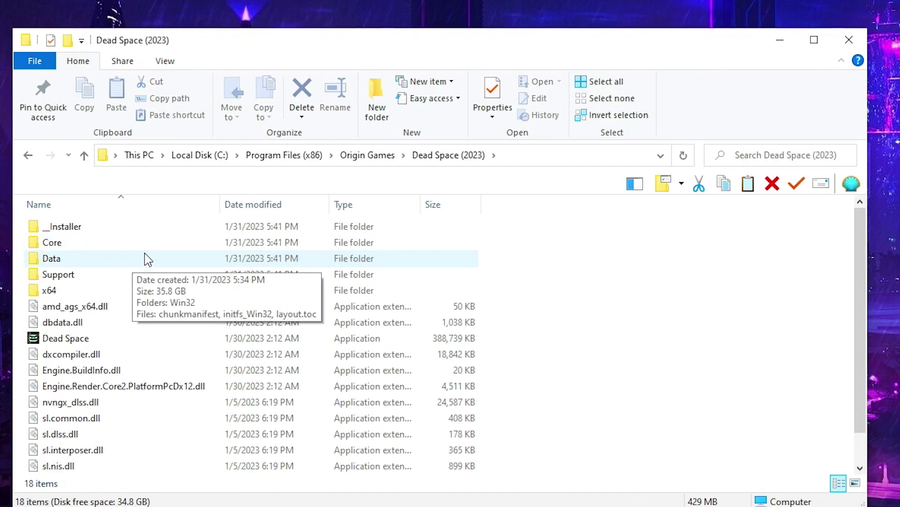
# Step: Turn off Windows 8 compatibility mode for the Dead Space executable, keeping run-as-administrator, then close Explorer
pyautogui.click(86, 340)
pyautogui.rightClick(87, 342)
pyautogui.click(131, 324)
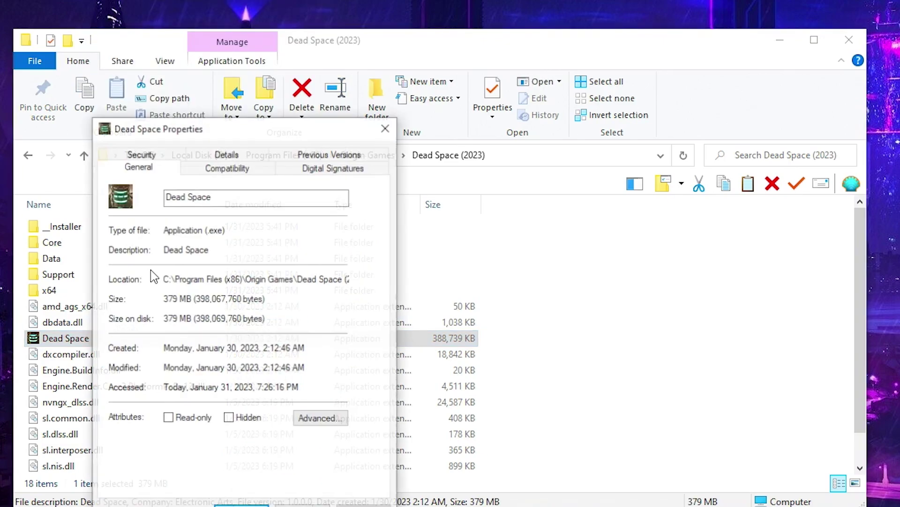
pyautogui.click(228, 166)
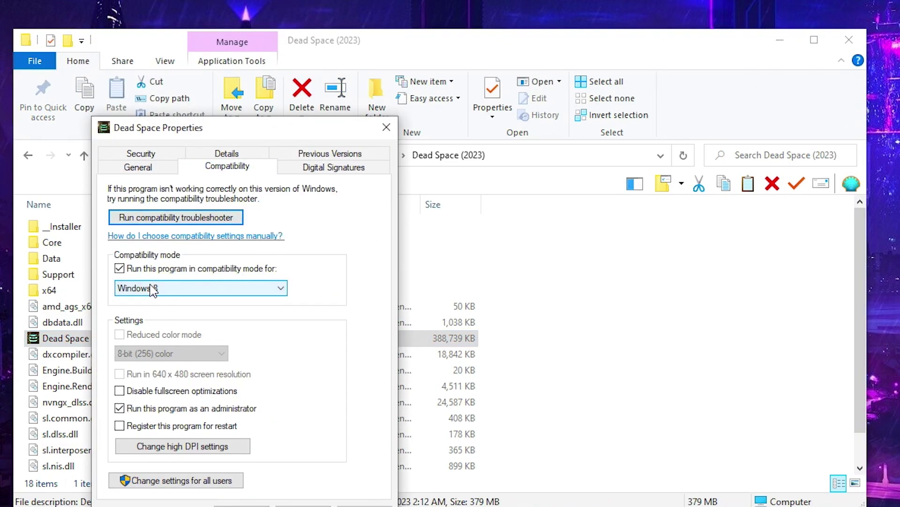
pyautogui.click(118, 268)
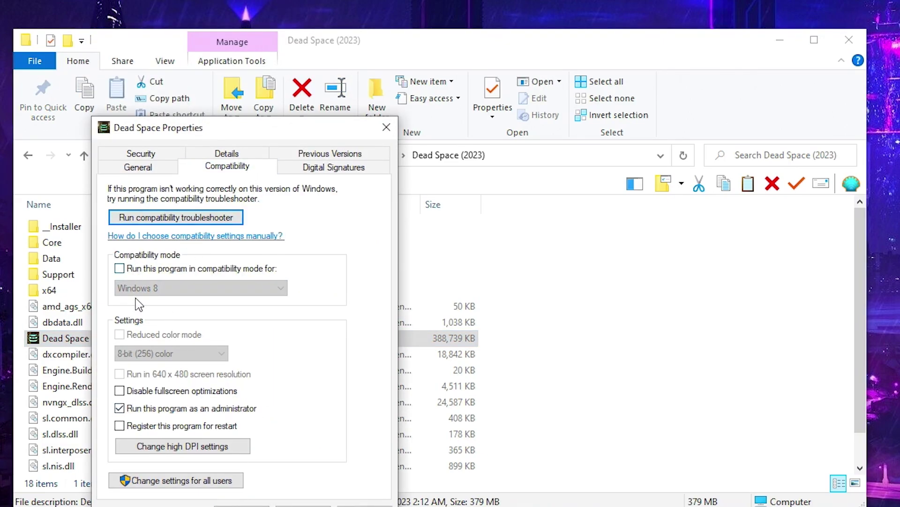
pyautogui.click(123, 270)
pyautogui.click(242, 506)
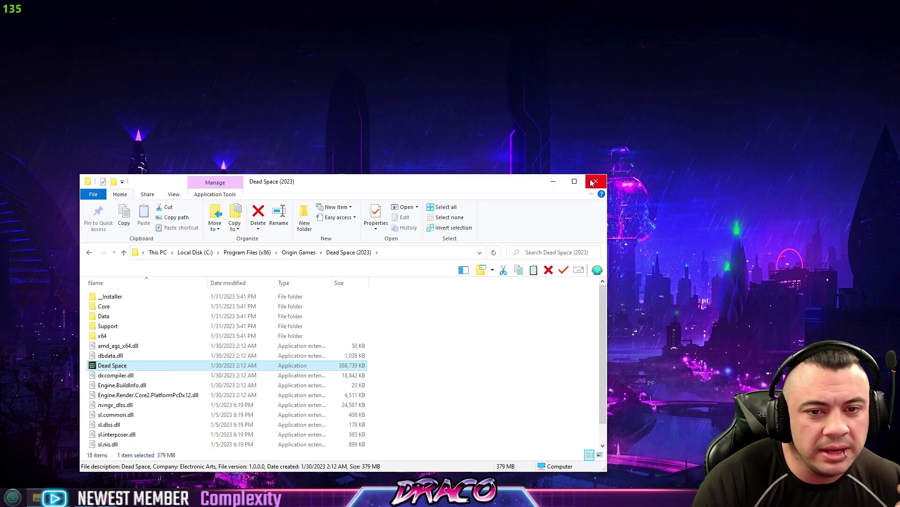
pyautogui.click(593, 182)
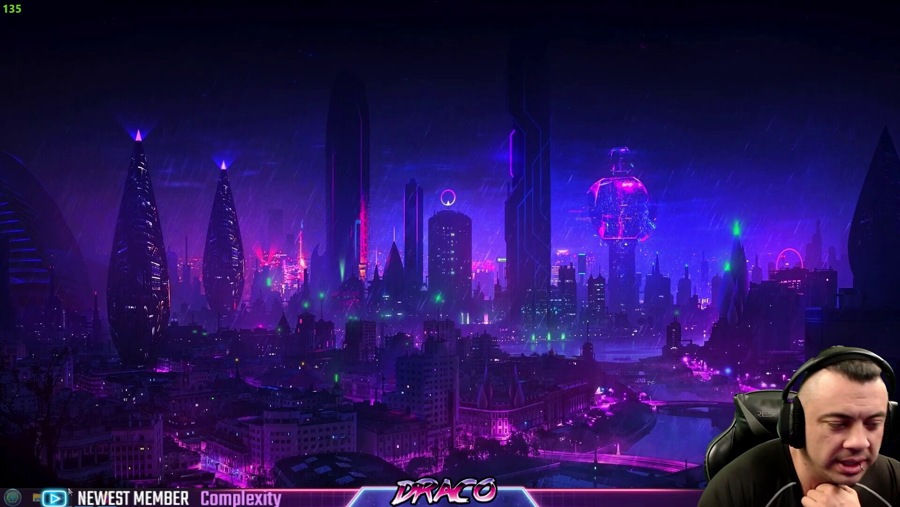
# Step: Launch Origin from the Start menu and maximize its window
pyautogui.press('super')
pyautogui.click(67, 280)
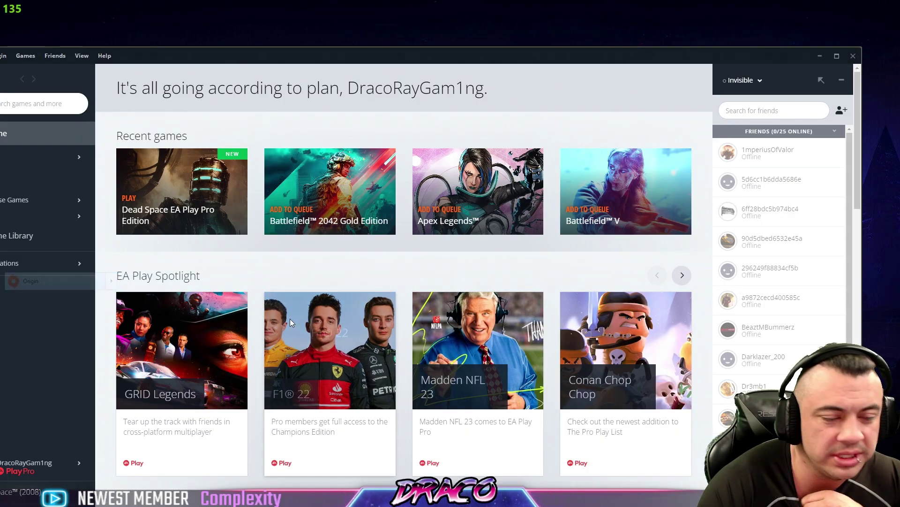
pyautogui.doubleClick(794, 54)
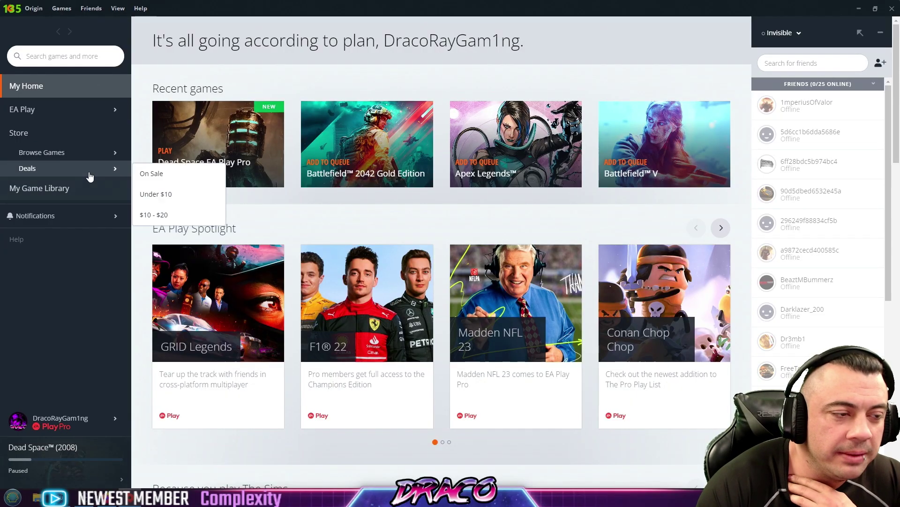
# Step: View Dead Space's library page and management options, then minimize Origin
pyautogui.click(61, 189)
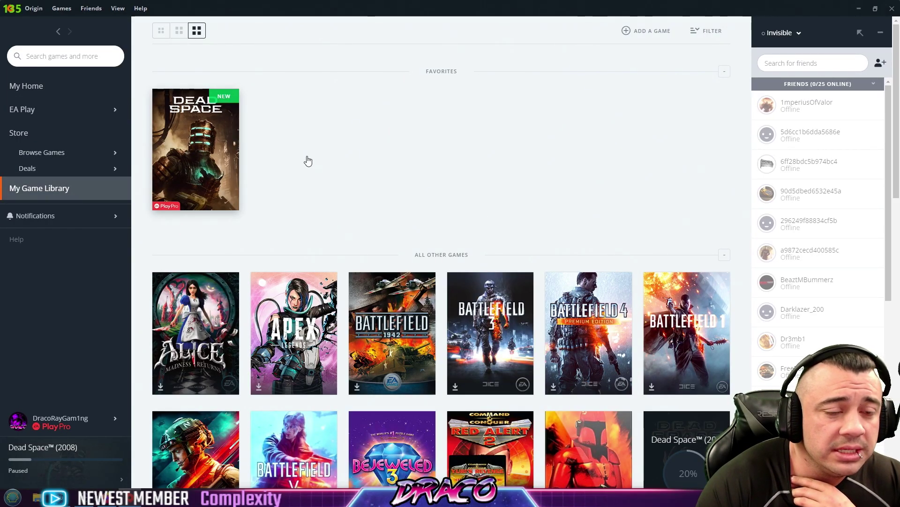
pyautogui.click(223, 173)
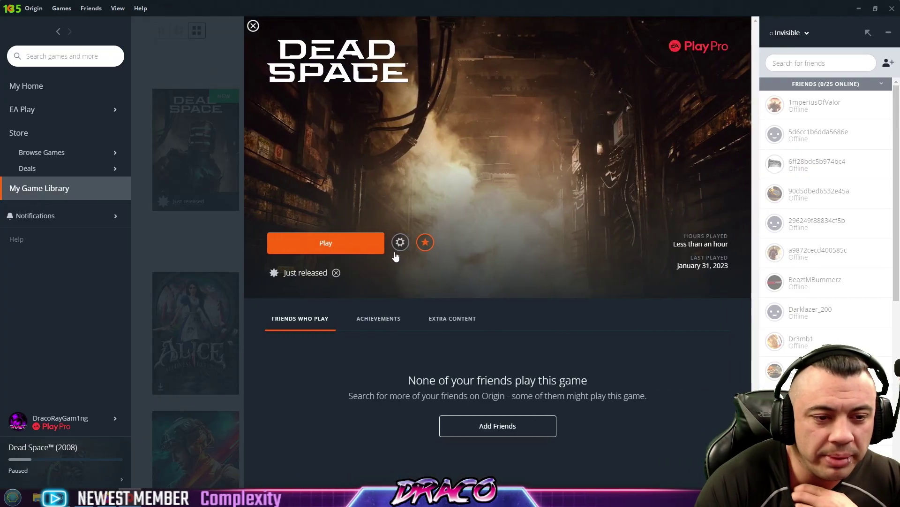
pyautogui.click(399, 244)
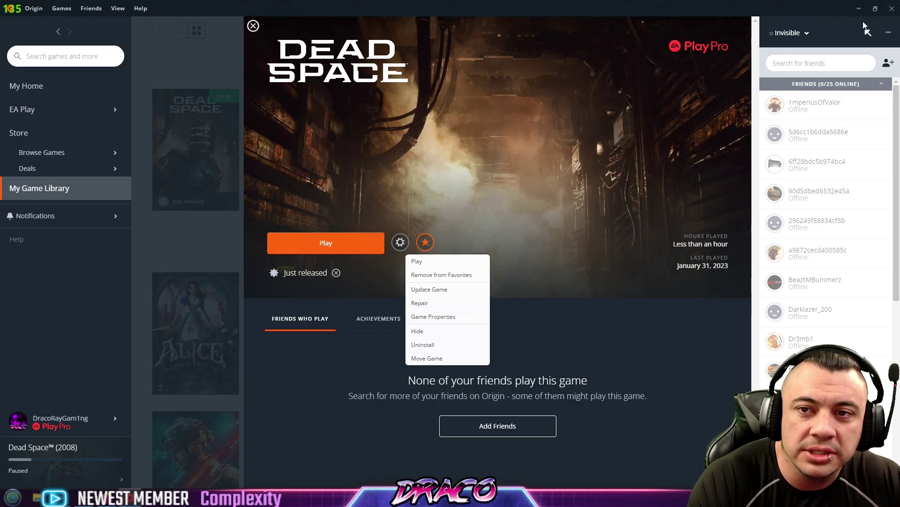
pyautogui.click(860, 10)
pyautogui.rightClick(355, 236)
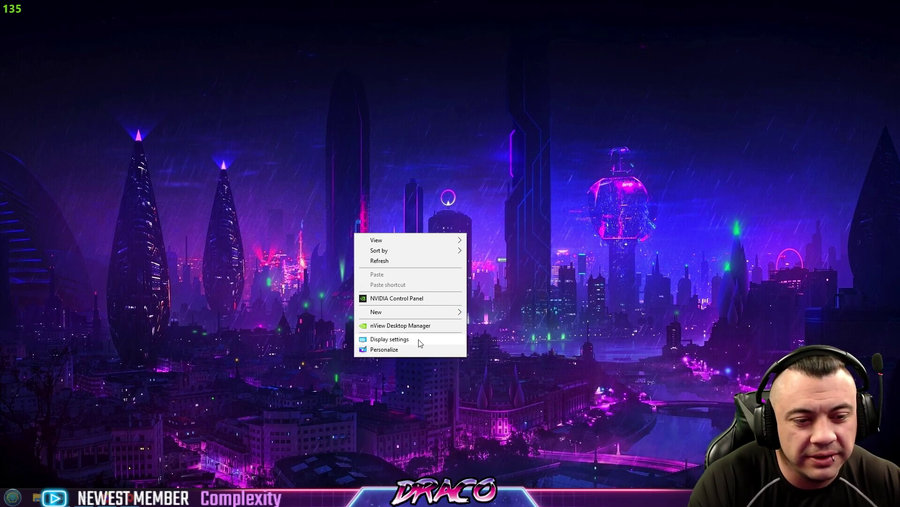
# Step: Review the Display resolution list in Display settings, keep 1920 × 1080, and close Settings
pyautogui.click(389, 338)
pyautogui.scroll(-5, 397, 253)
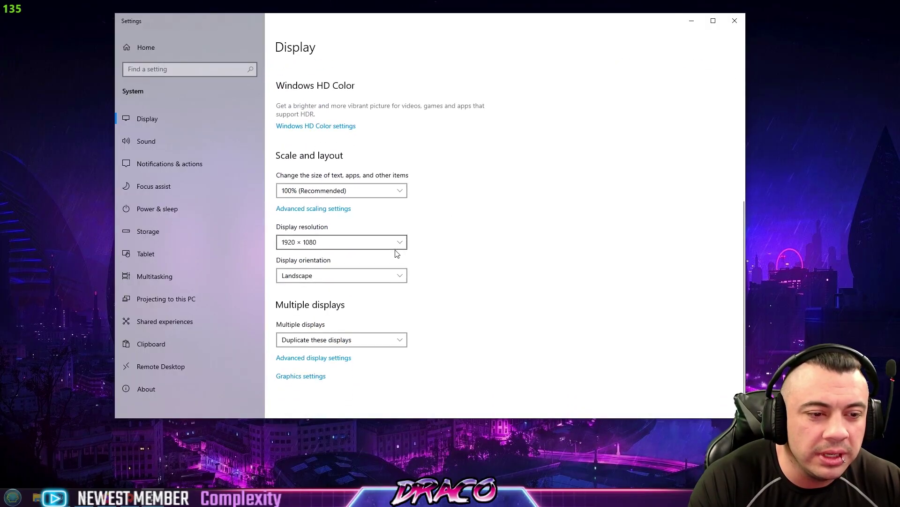
pyautogui.click(385, 242)
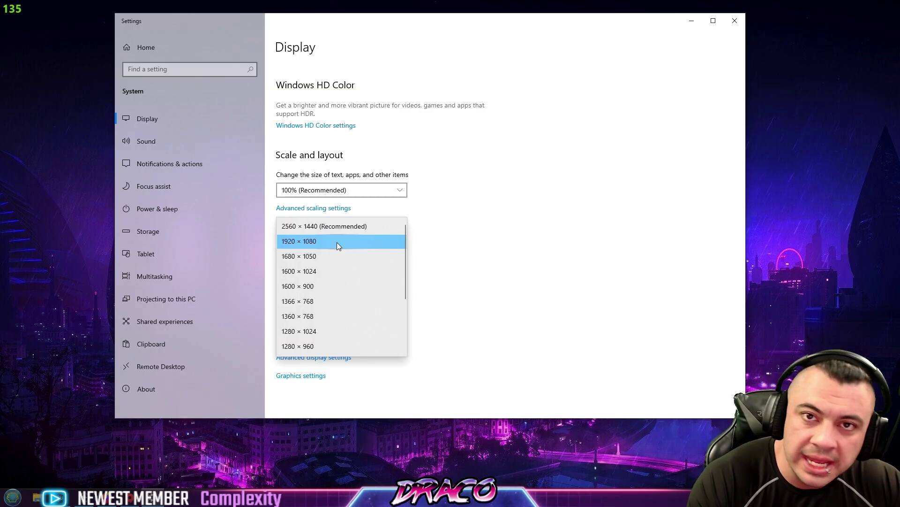
pyautogui.click(734, 20)
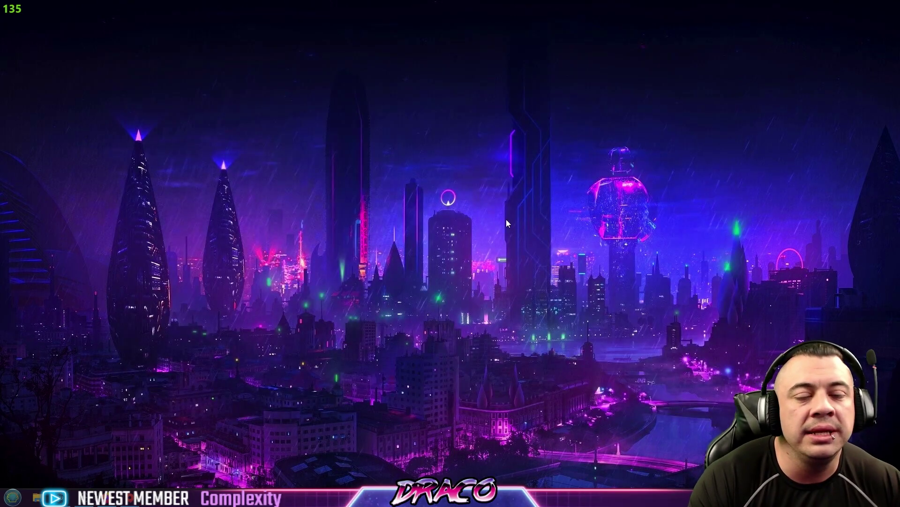
pyautogui.rightClick(390, 279)
pyautogui.click(449, 383)
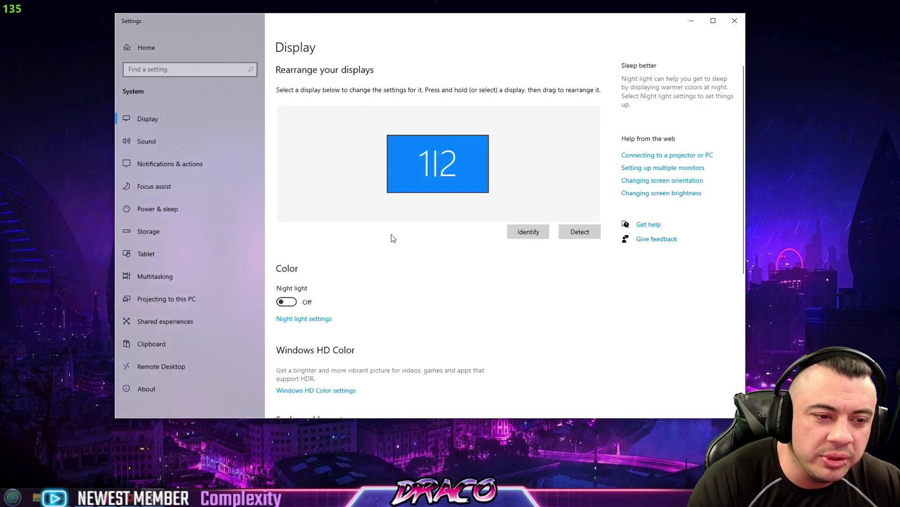
pyautogui.scroll(-5, 380, 290)
pyautogui.click(379, 242)
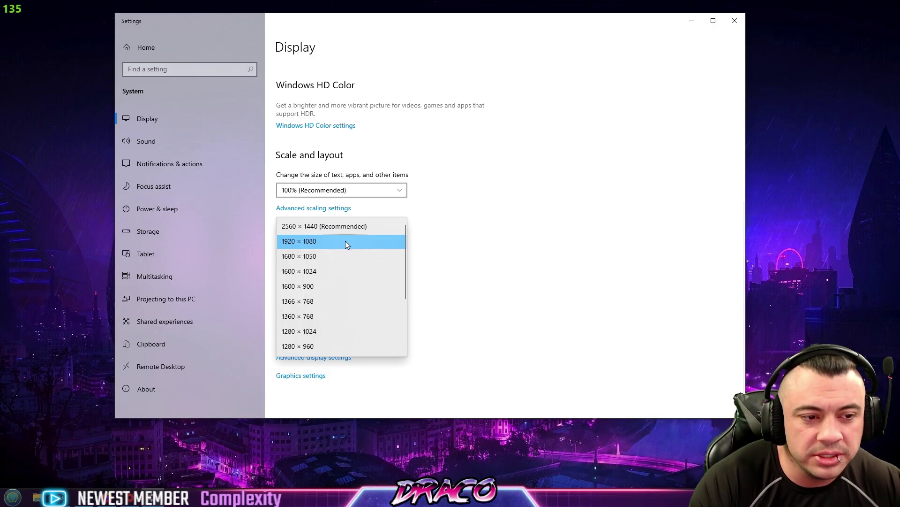
pyautogui.click(661, 30)
pyautogui.click(735, 22)
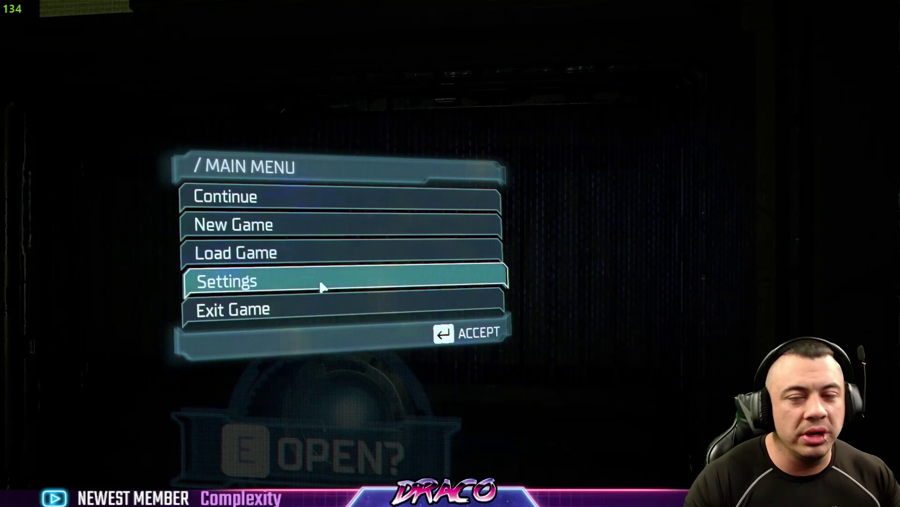
# Step: Open Settings from Dead Space's main menu
pyautogui.click(321, 283)
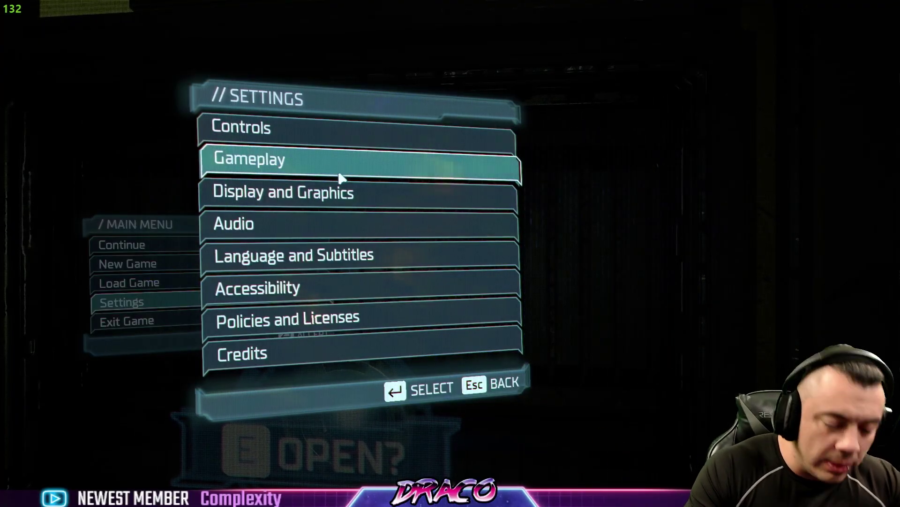
# Step: Go to Controls > Control Customization and clear Look Down's controller binding
pyautogui.click(287, 132)
pyautogui.click(288, 117)
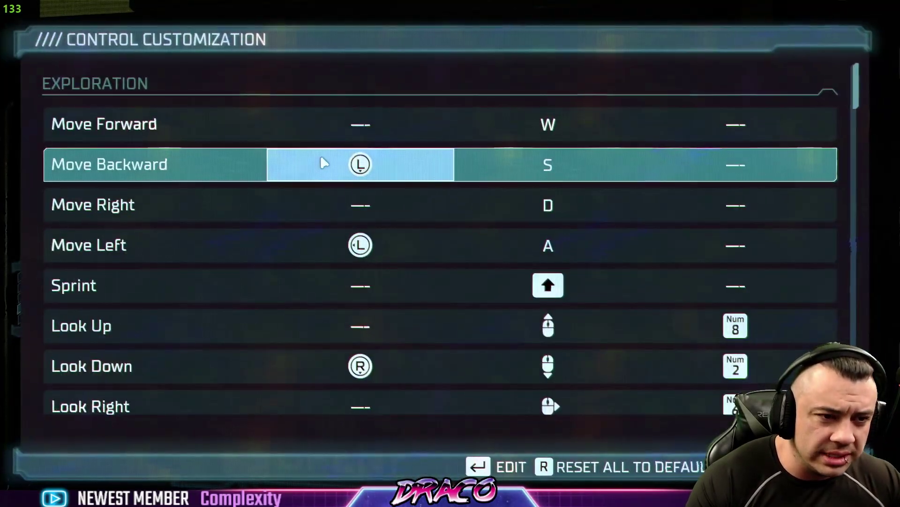
pyautogui.scroll(-7, 385, 253)
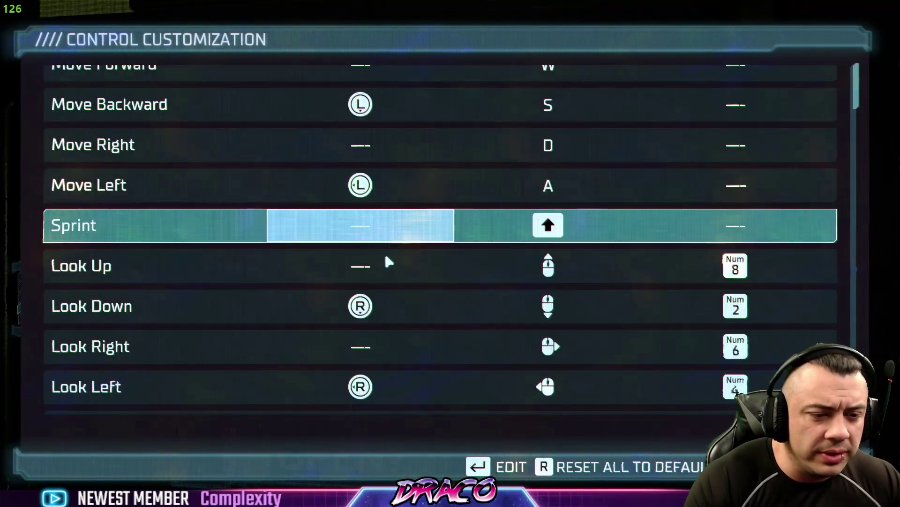
pyautogui.scroll(-3, 361, 322)
pyautogui.scroll(7, 392, 277)
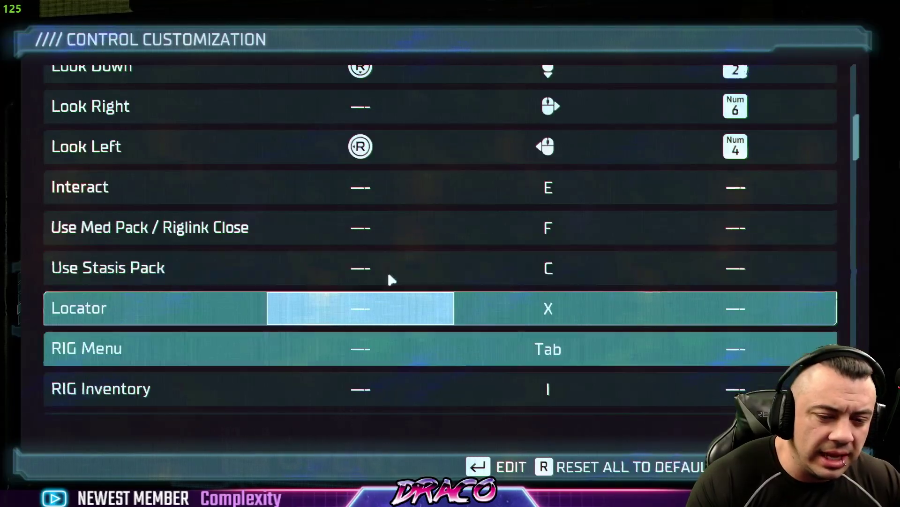
pyautogui.rightClick(361, 246)
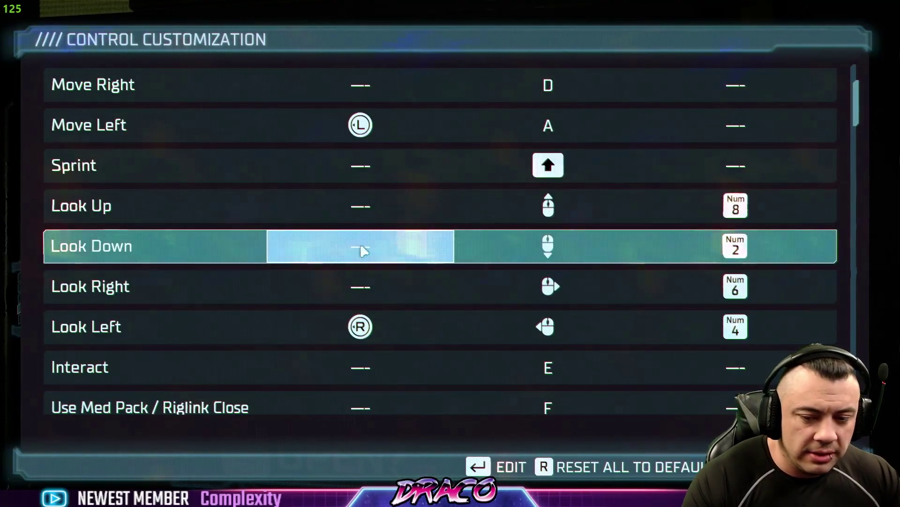
pyautogui.scroll(3, 374, 175)
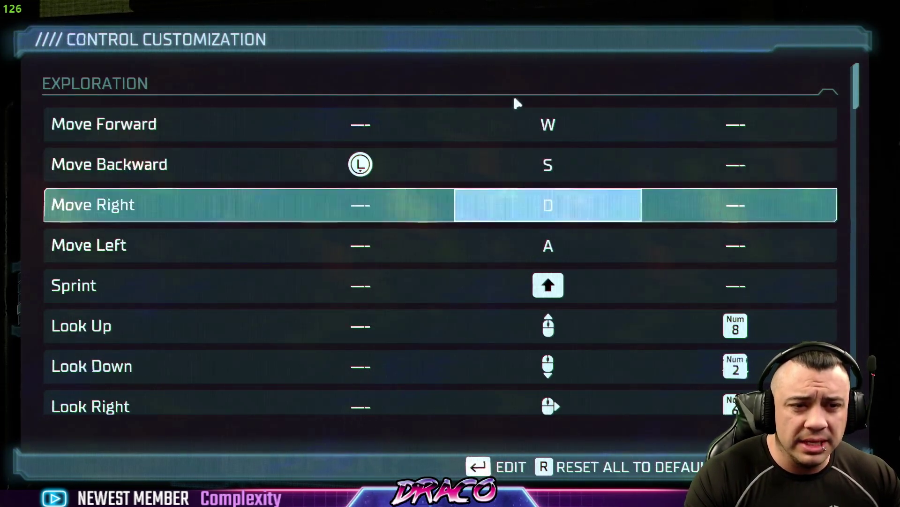
# Step: Edit Move Backward's controller binding, review the remaining bindings, and exit the list
pyautogui.click(360, 164)
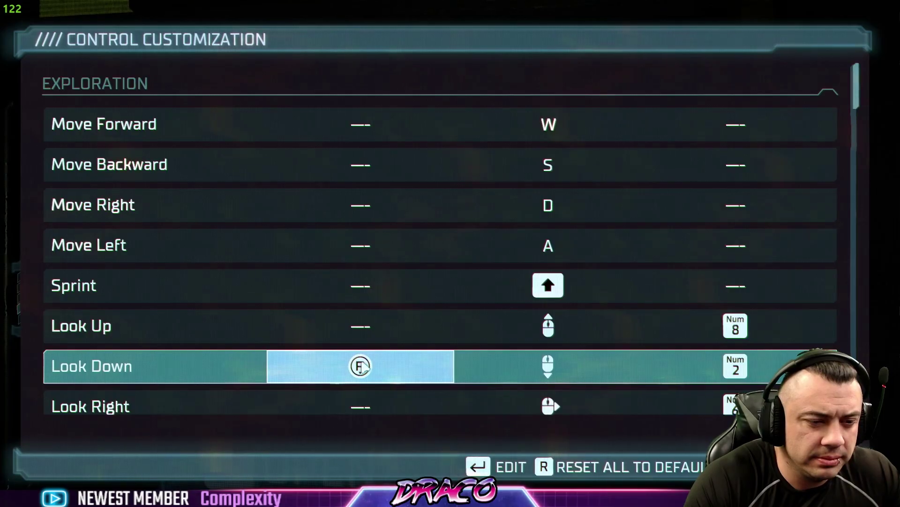
pyautogui.scroll(-1, 370, 347)
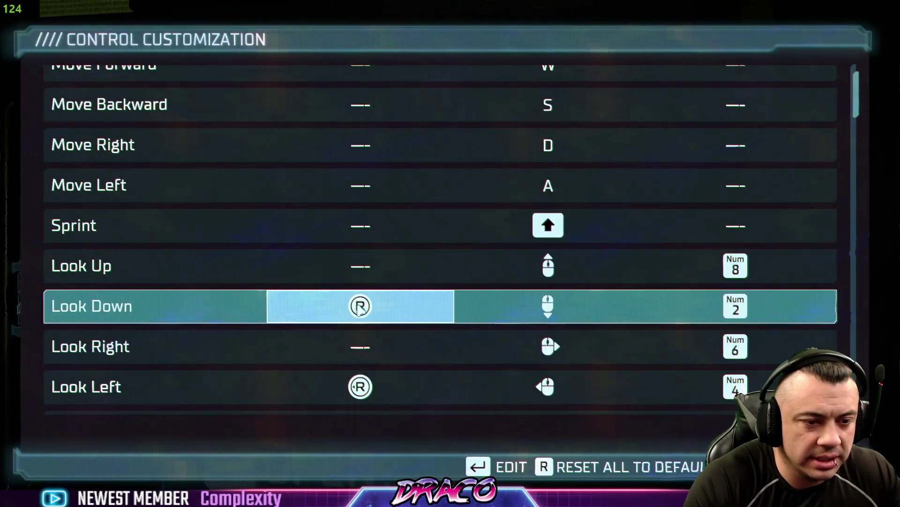
pyautogui.scroll(-1, 364, 309)
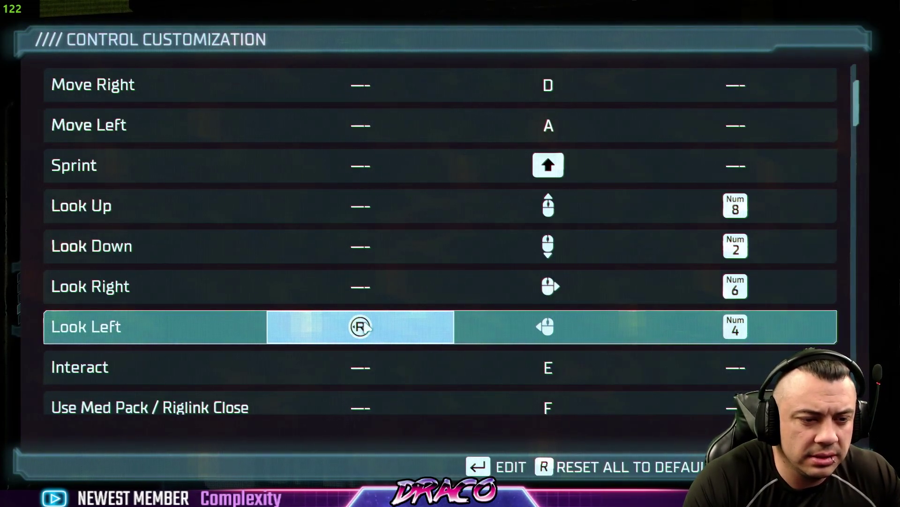
pyautogui.scroll(-3, 366, 283)
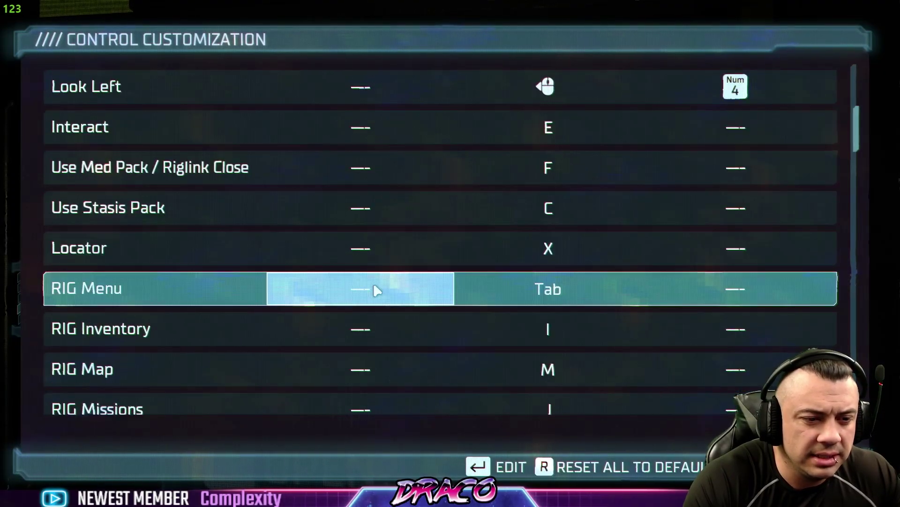
pyautogui.scroll(-4, 362, 275)
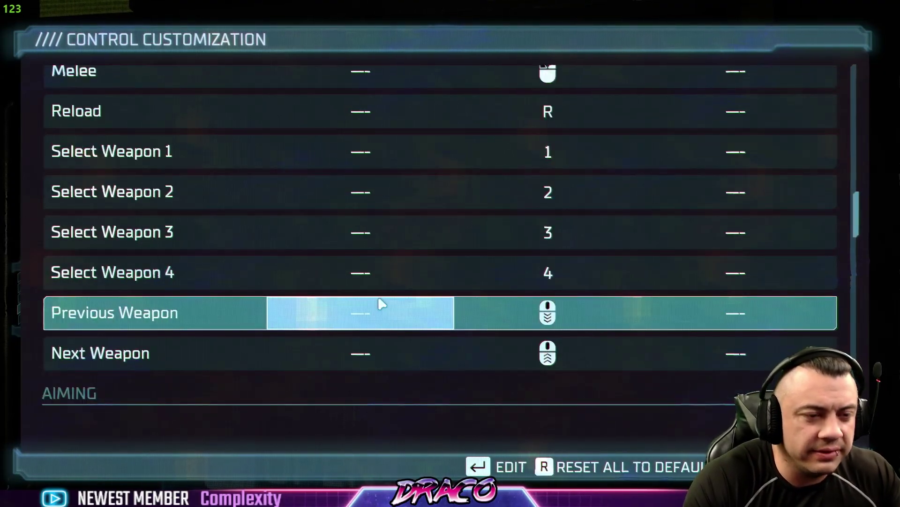
pyautogui.press('Escape')
# Step: Apply the binding changes, back out to the main menu, and continue the game
pyautogui.click(340, 298)
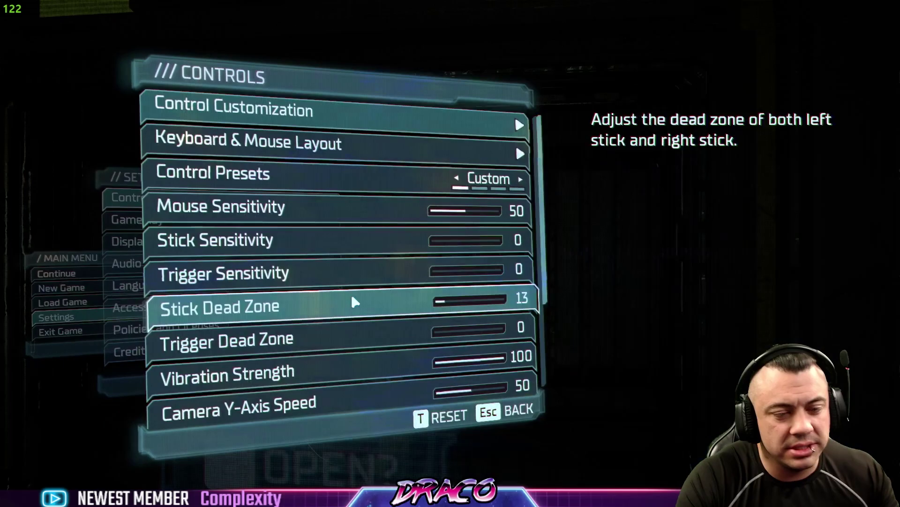
pyautogui.press('Escape')
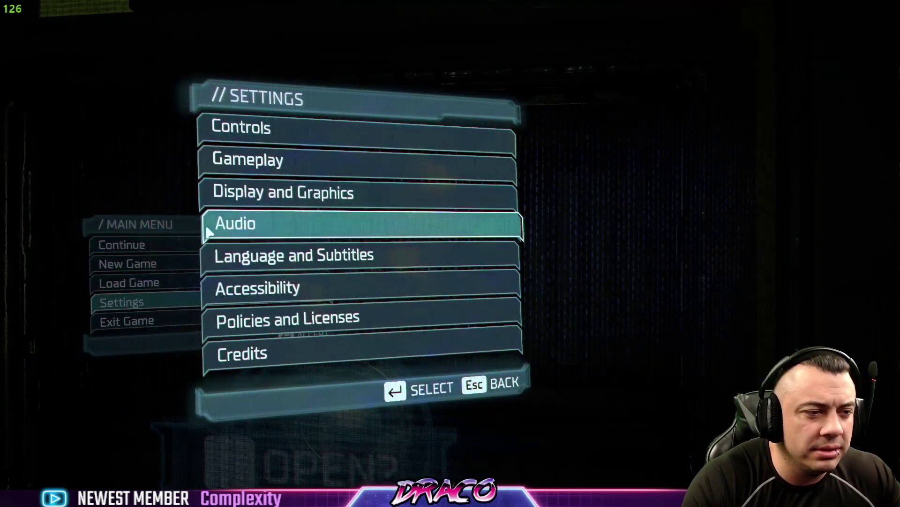
pyautogui.press('Escape')
pyautogui.click(257, 203)
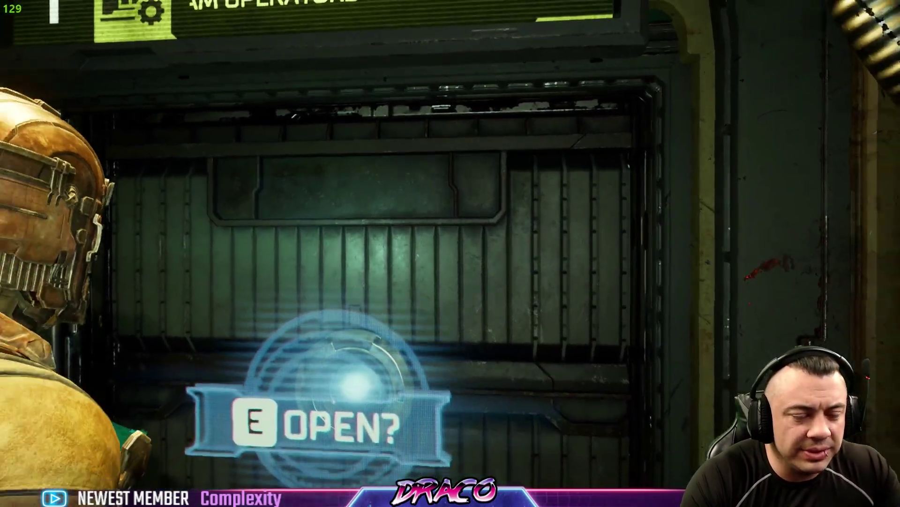
# Step: Walk the character through the dark corridor toward the door marked UNLOCKED
pyautogui.press('a')
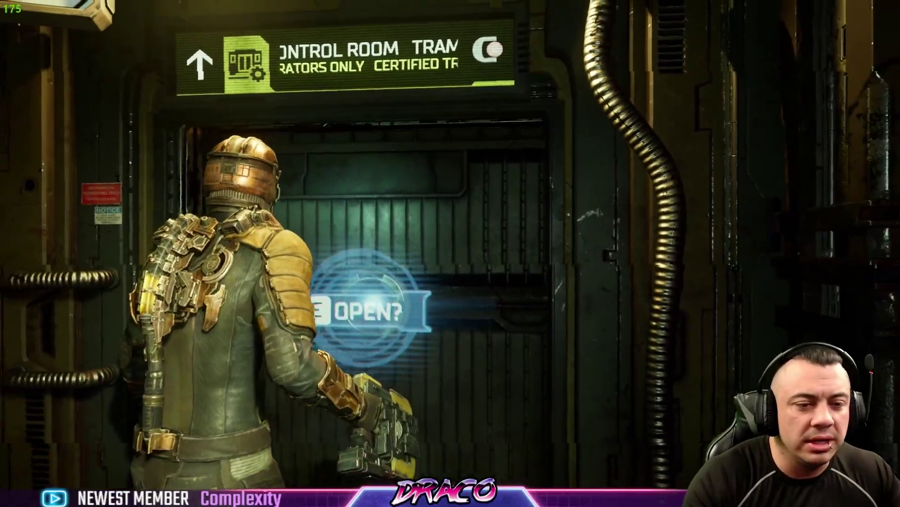
pyautogui.press('w')
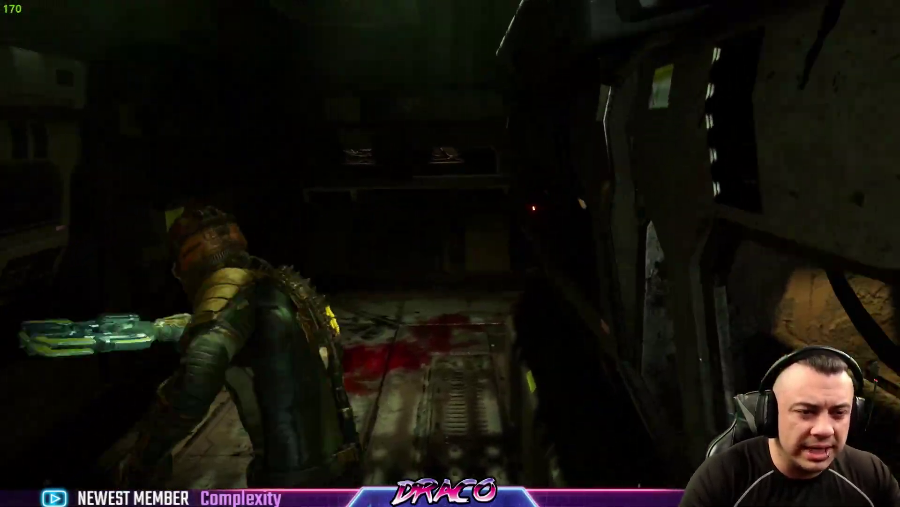
pyautogui.press('w')
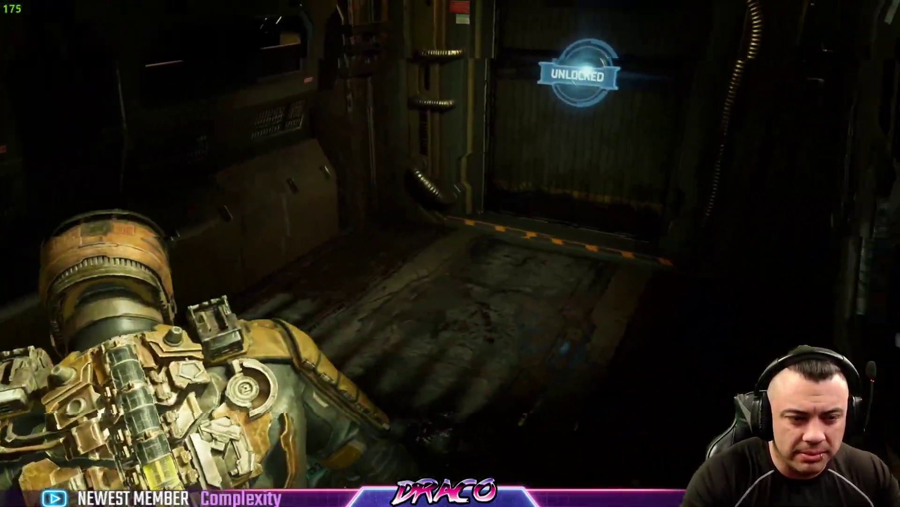
pyautogui.press('s')
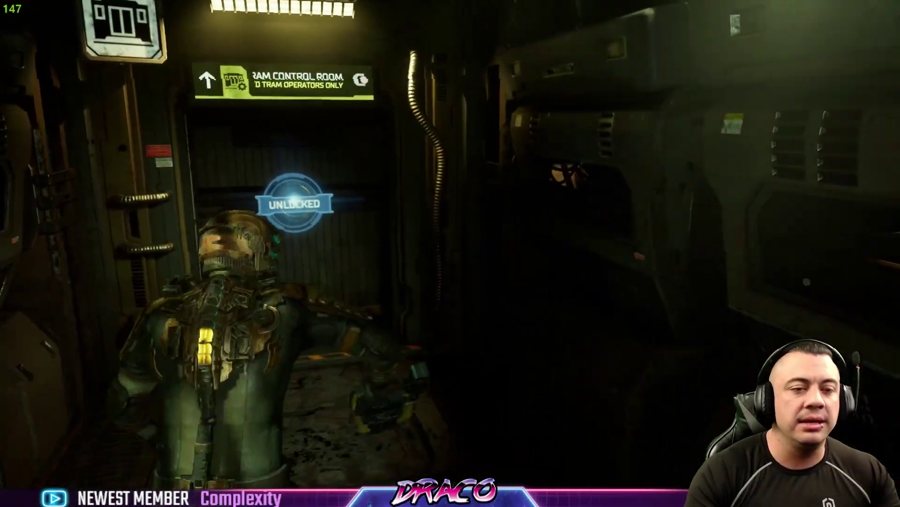